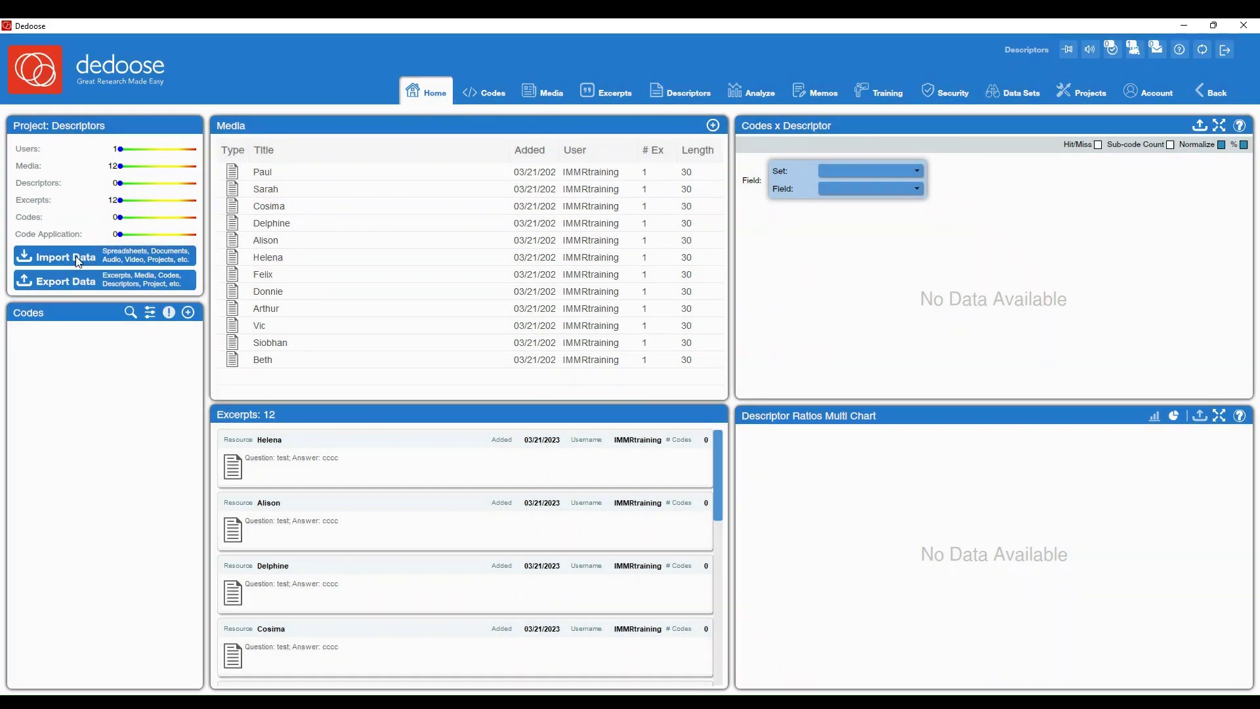
Import the participant spreadsheet file as descriptors and acknowledge the success message
{"action": "left_click", "coordinate": [77, 259]}
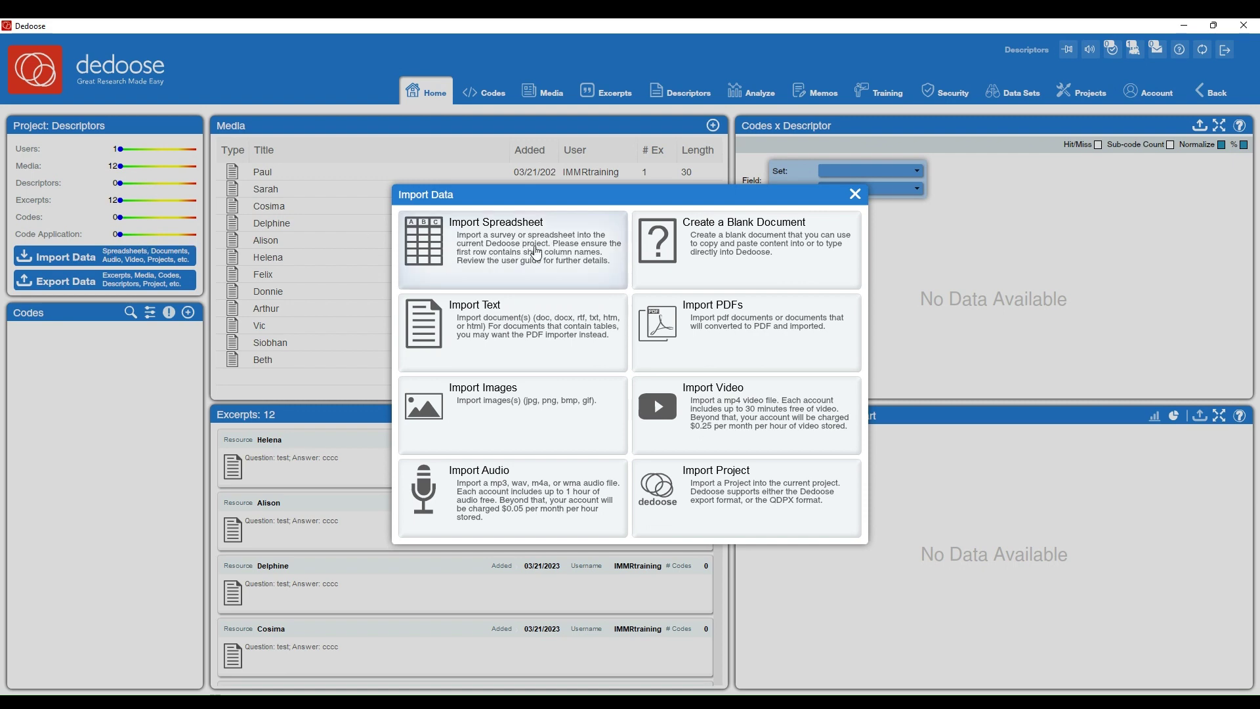
{"action": "left_click", "coordinate": [533, 249]}
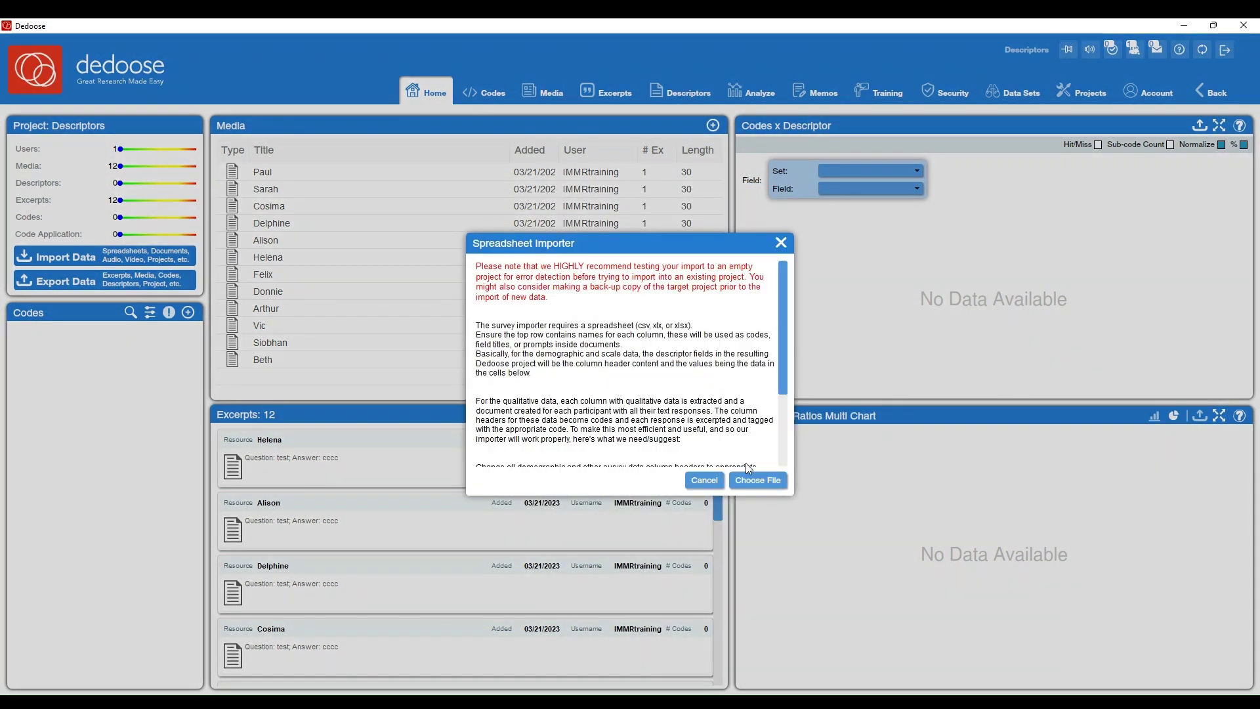
{"action": "left_click", "coordinate": [754, 481]}
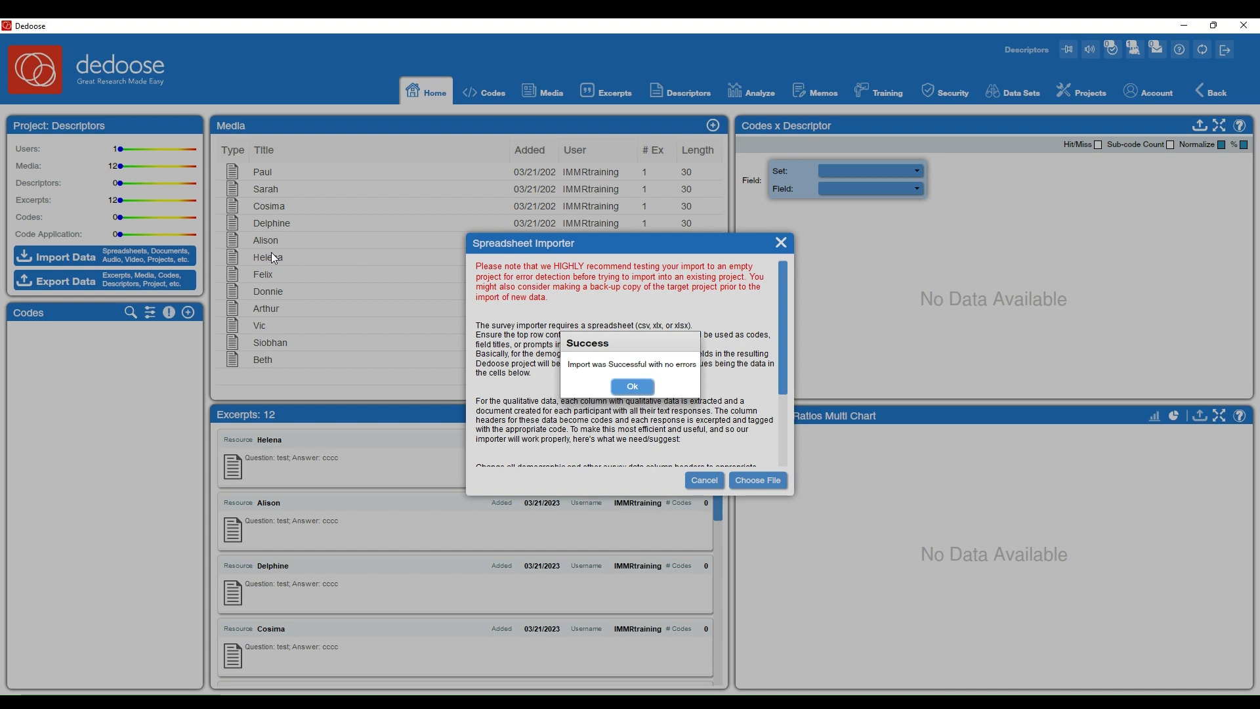
{"action": "left_click", "coordinate": [640, 389]}
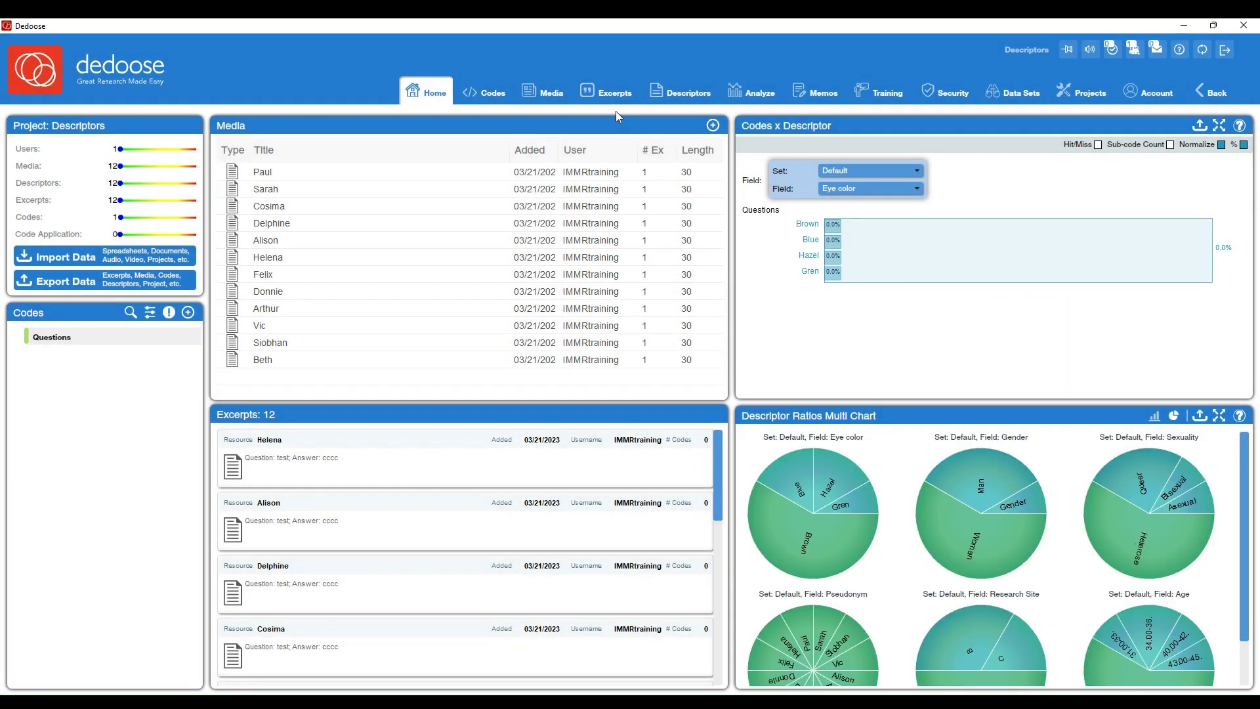
Show all columns in the Descriptors table and open the Eye color field for editing
{"action": "left_click", "coordinate": [690, 97]}
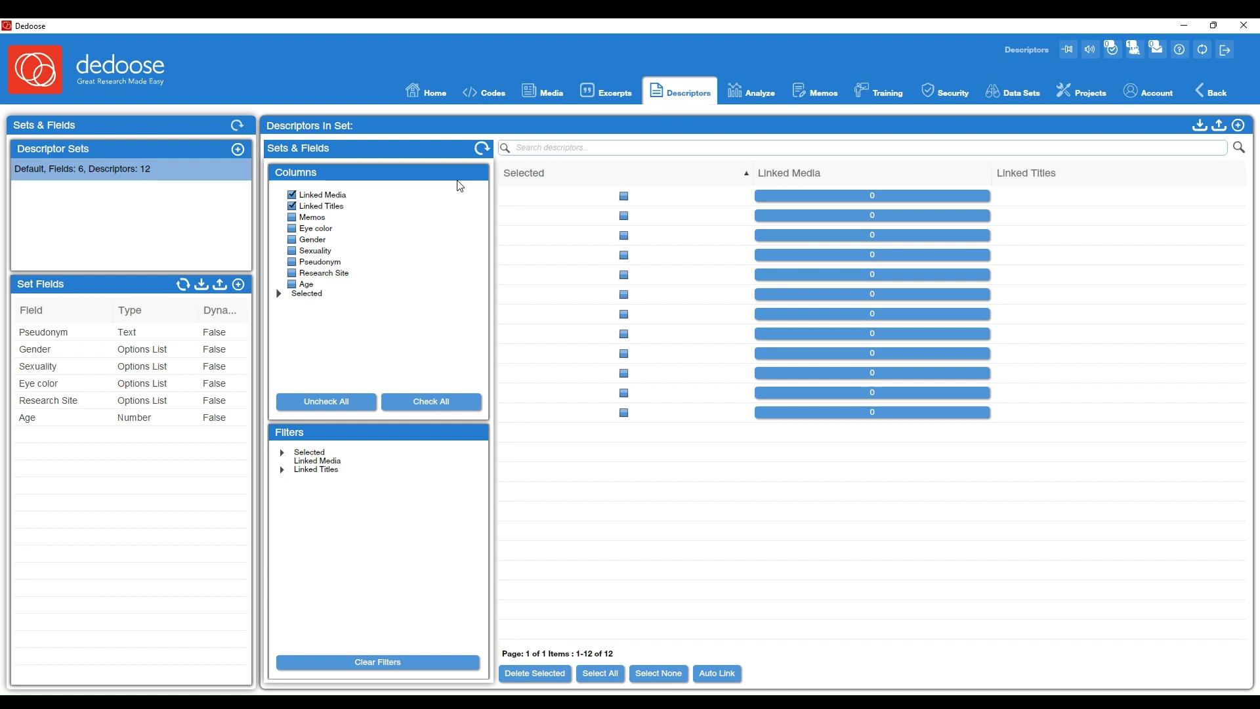
{"action": "left_click", "coordinate": [403, 405]}
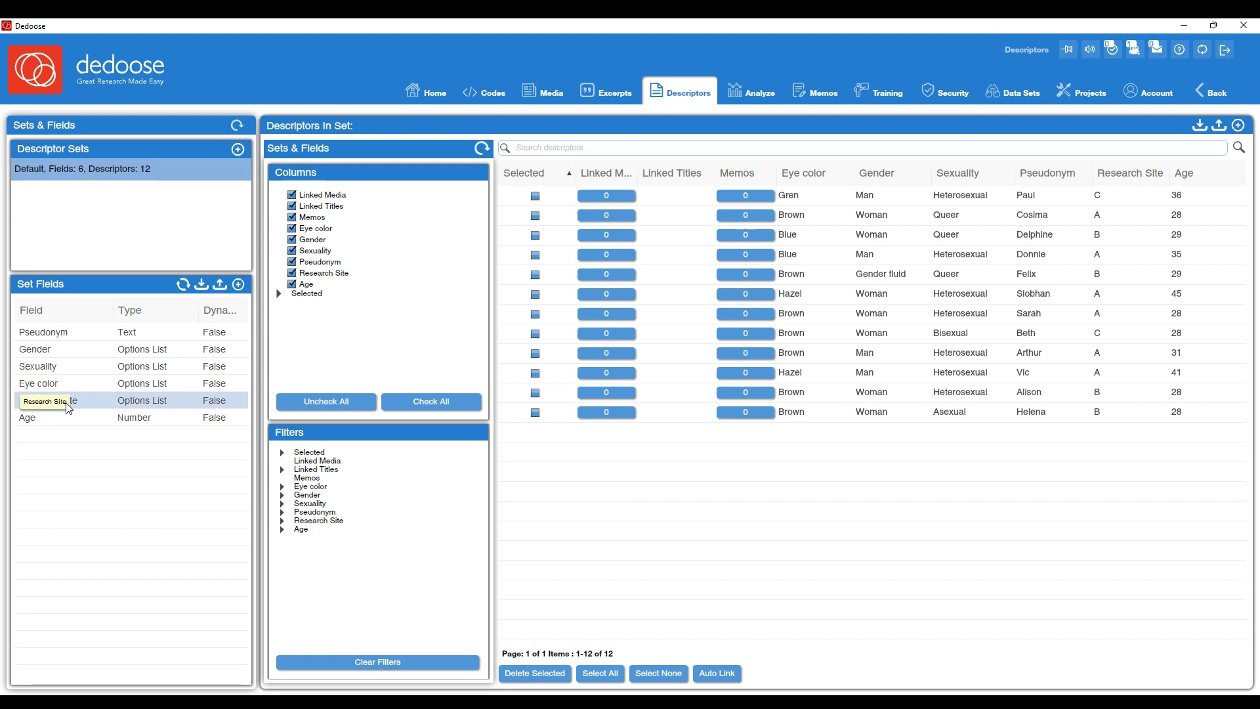
{"action": "left_click", "coordinate": [70, 385]}
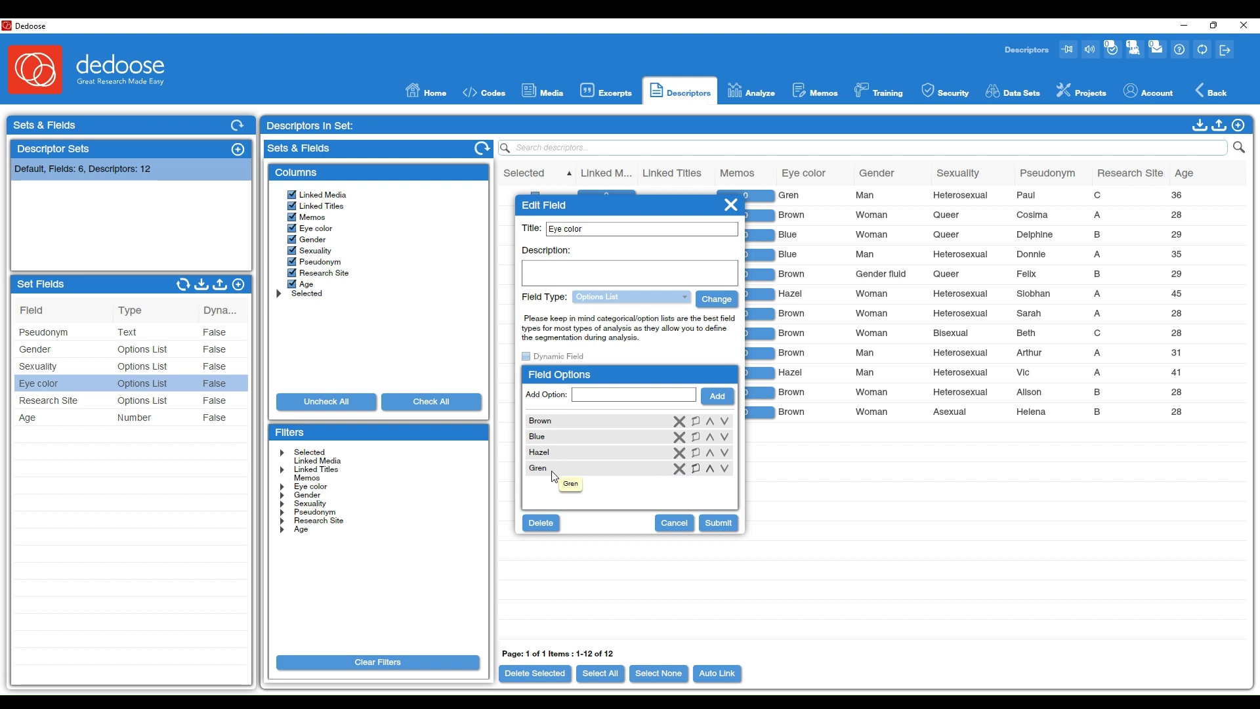
Rename the Eye color option 'Gren' to 'Green' and save the field
{"action": "left_click", "coordinate": [696, 468]}
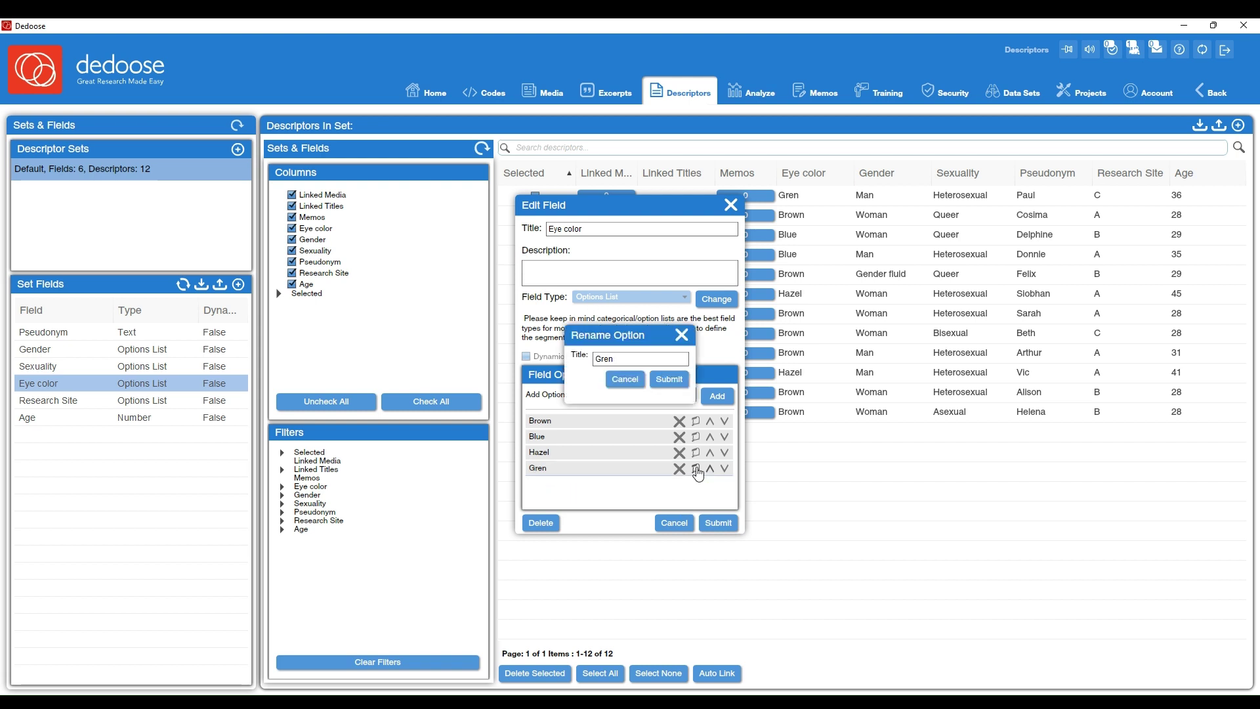
{"action": "left_click", "coordinate": [604, 359]}
{"action": "type", "text": "e"}
{"action": "key", "text": "BackSpace"}
{"action": "key", "text": "Right"}
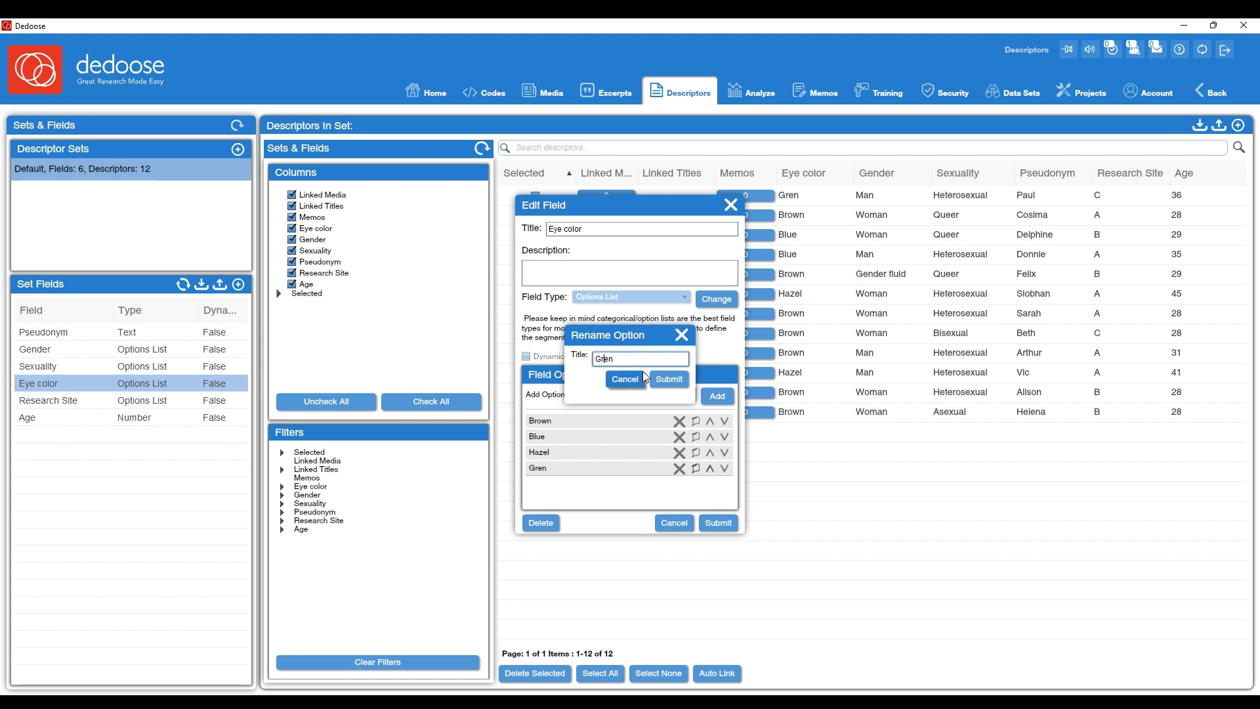
{"action": "type", "text": "e"}
{"action": "left_click", "coordinate": [669, 379]}
{"action": "left_click", "coordinate": [718, 523]}
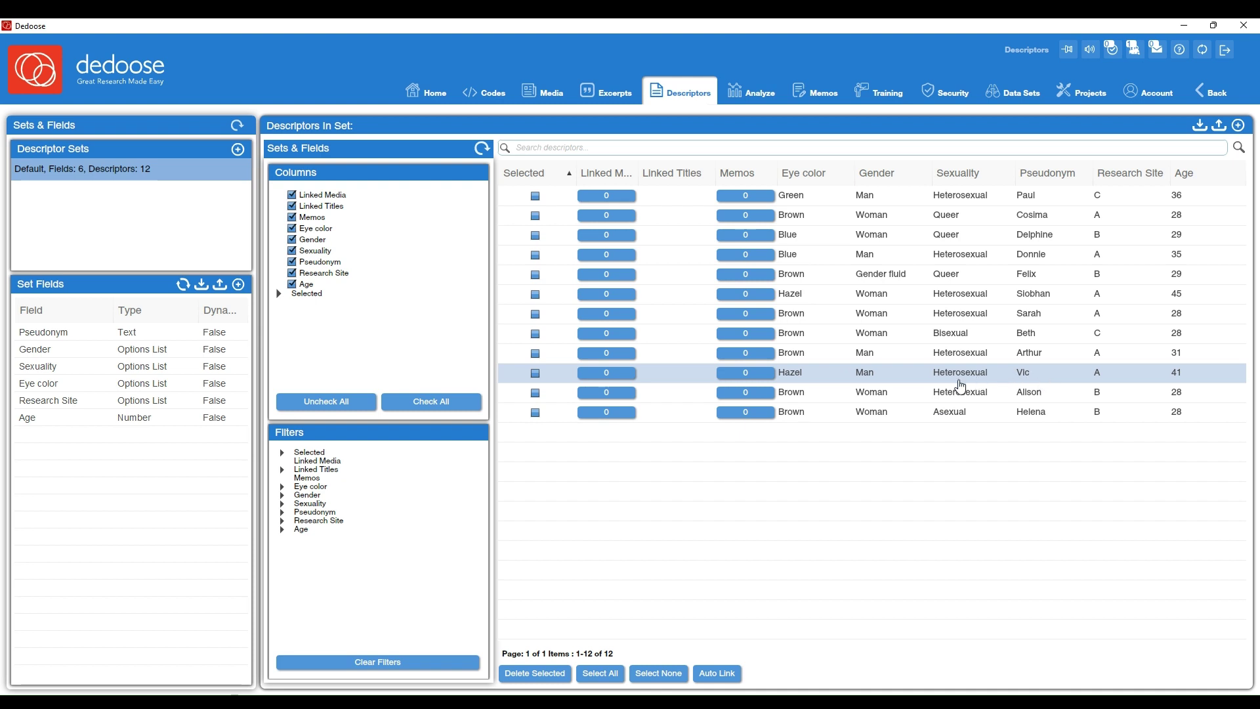
{"action": "left_click", "coordinate": [959, 378]}
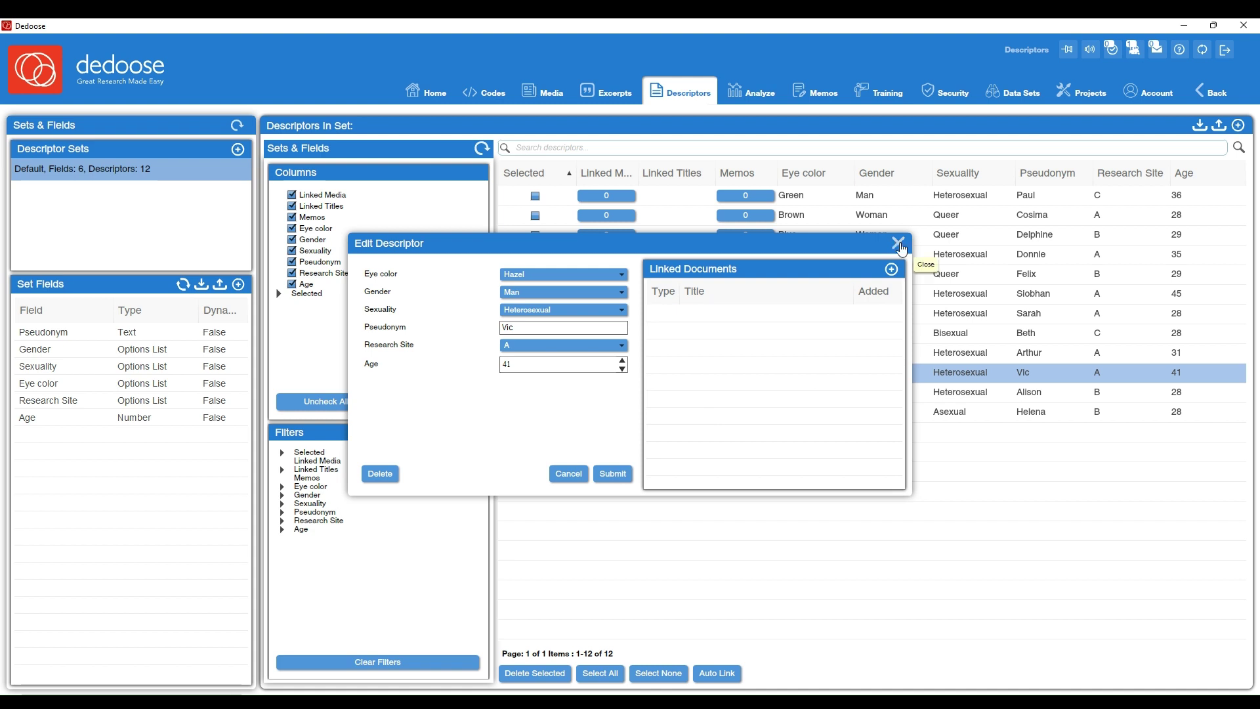
{"action": "left_click", "coordinate": [898, 244]}
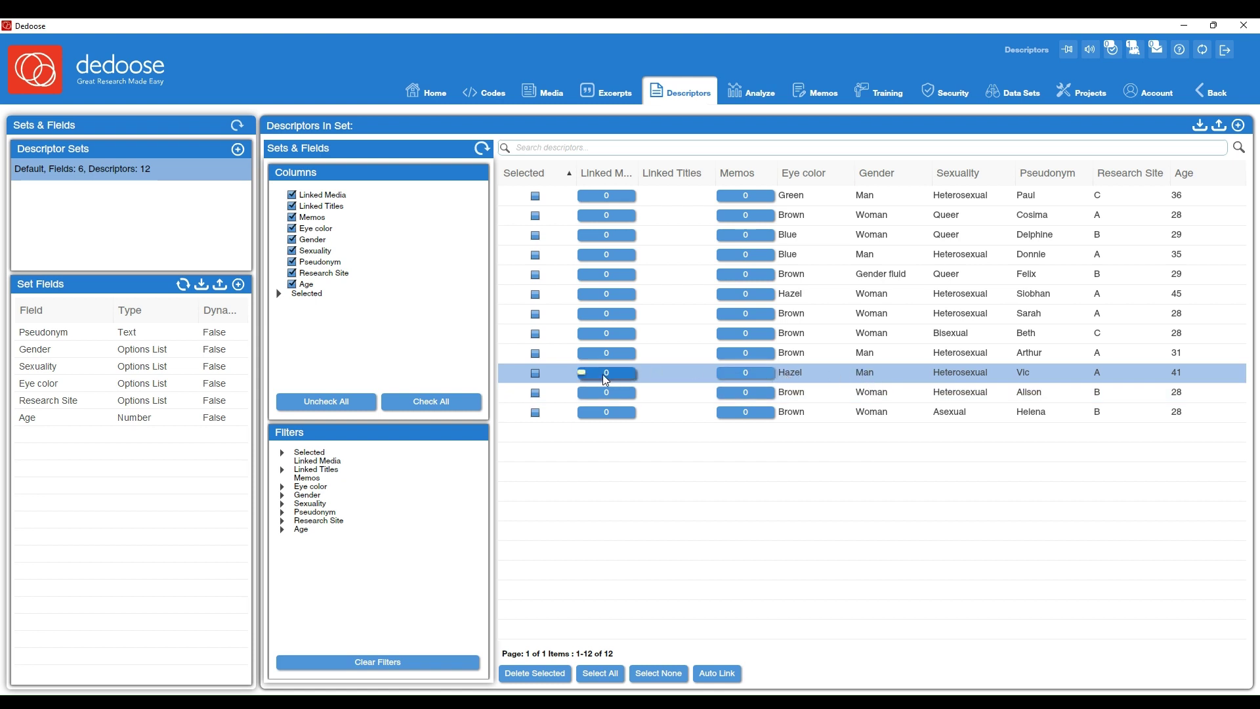
Link the Vic interview document to Vic's descriptor from its Linked Media list
{"action": "left_click_drag", "start_coordinate": [640, 172], "coordinate": [720, 172]}
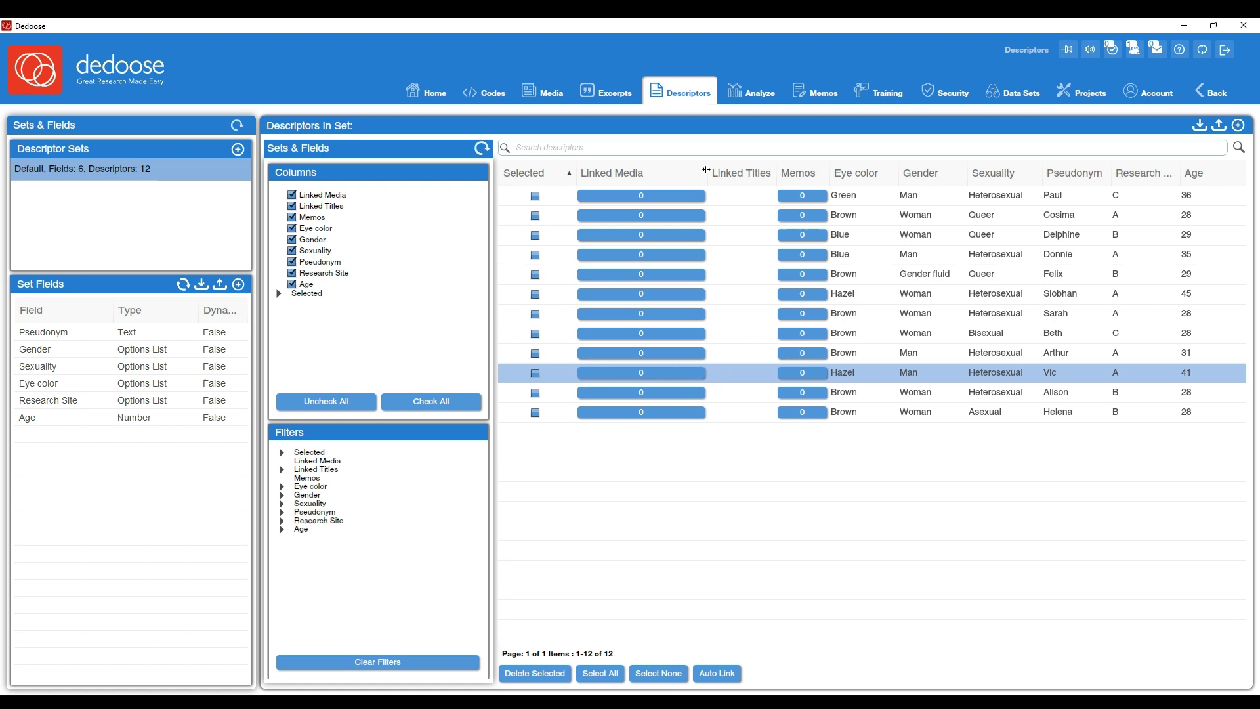
{"action": "left_click", "coordinate": [657, 372]}
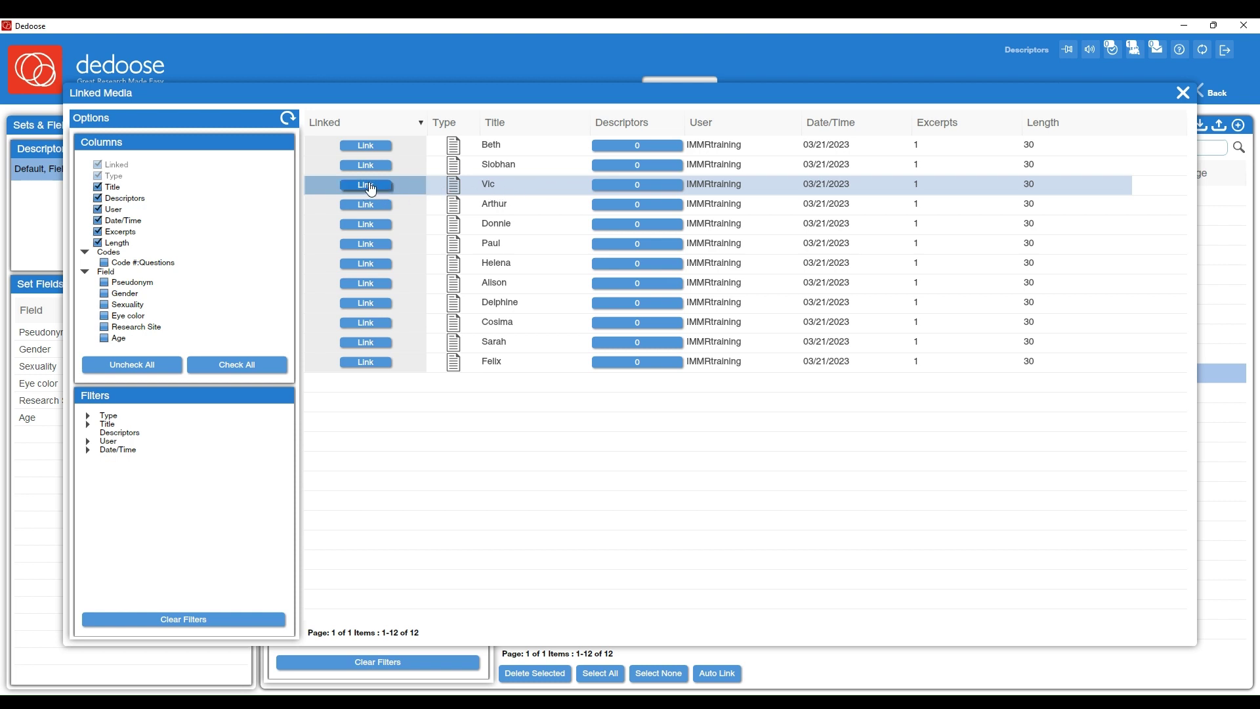
{"action": "left_click", "coordinate": [366, 186]}
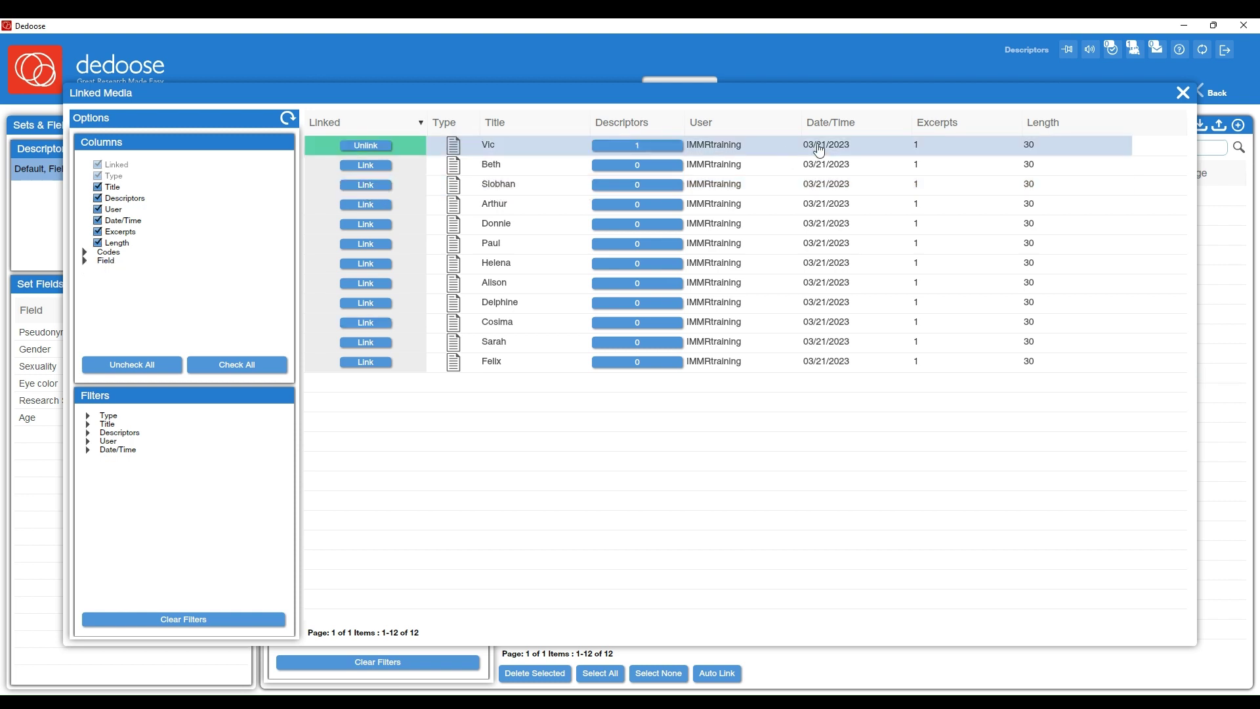
{"action": "left_click", "coordinate": [1183, 92]}
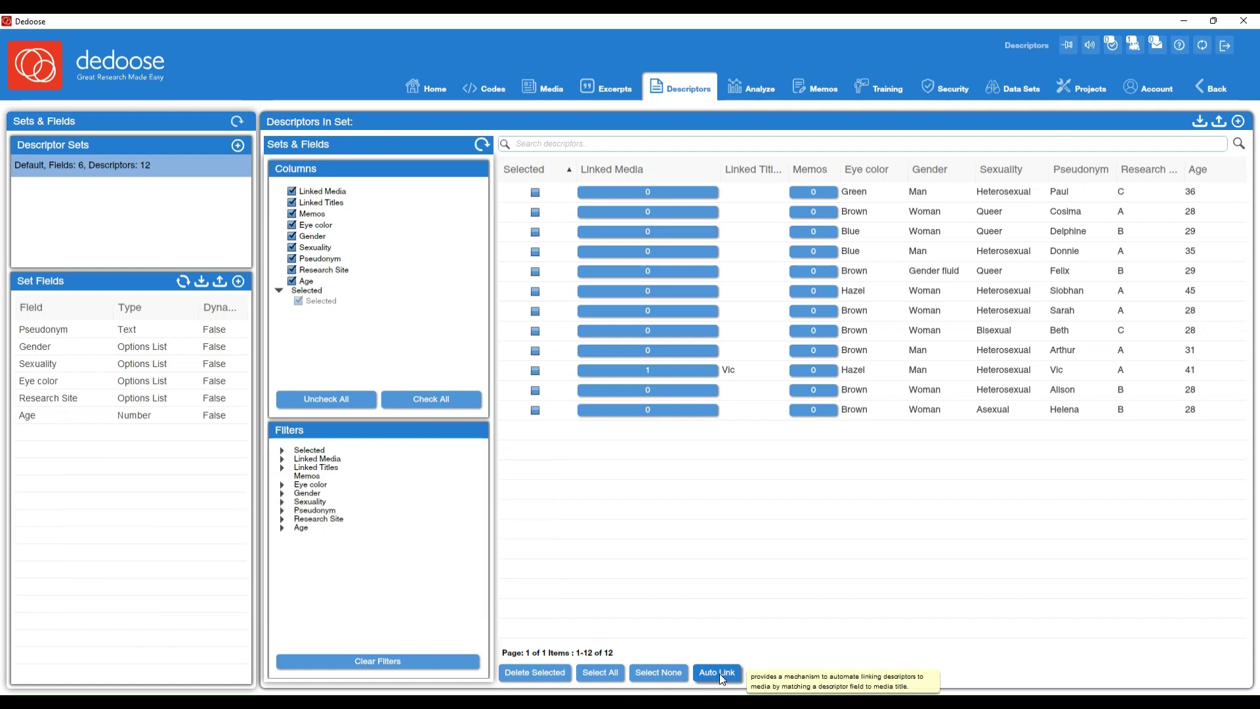
Auto Link the remaining 11 descriptors to media by matching titles on the Pseudonym field
{"action": "left_click", "coordinate": [719, 673]}
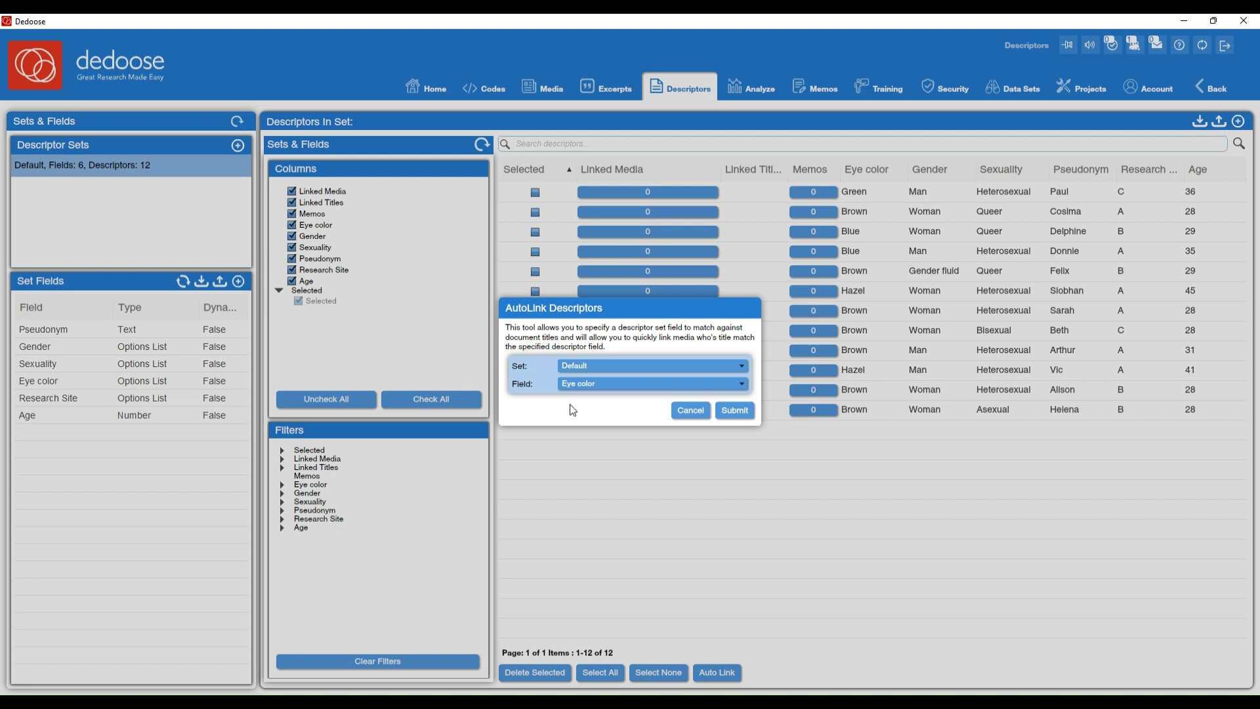
{"action": "left_click", "coordinate": [584, 381]}
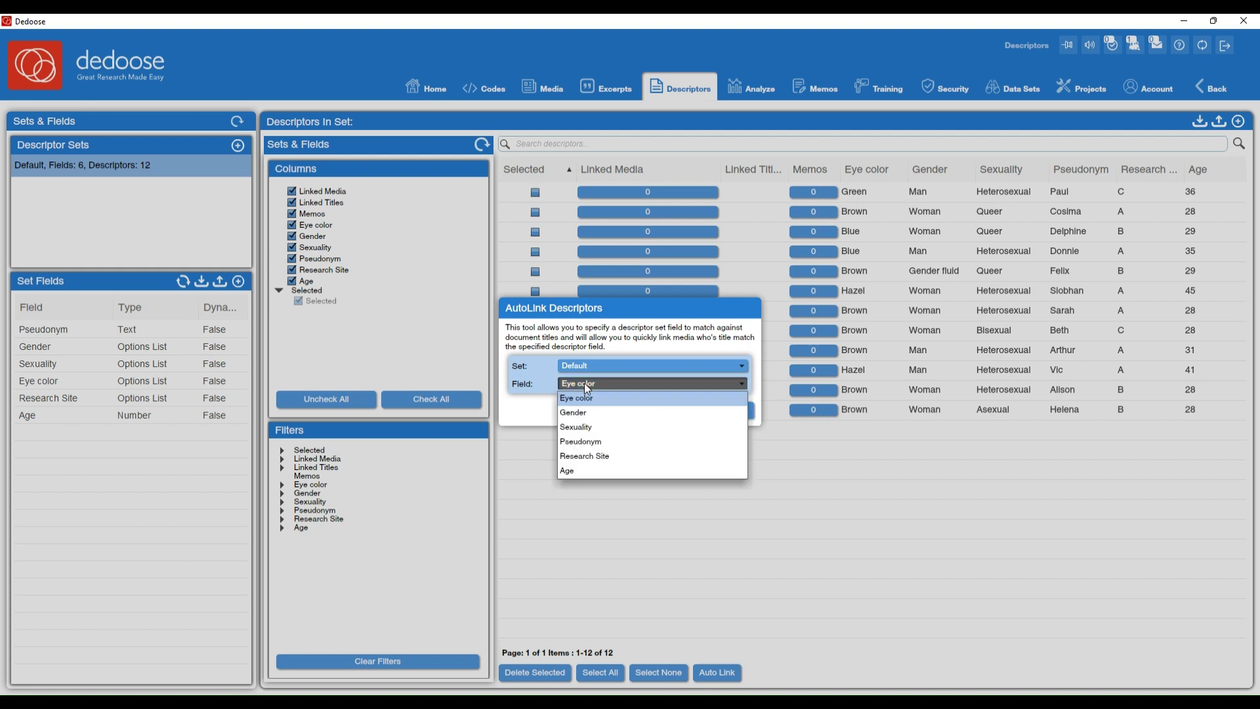
{"action": "left_click", "coordinate": [599, 443]}
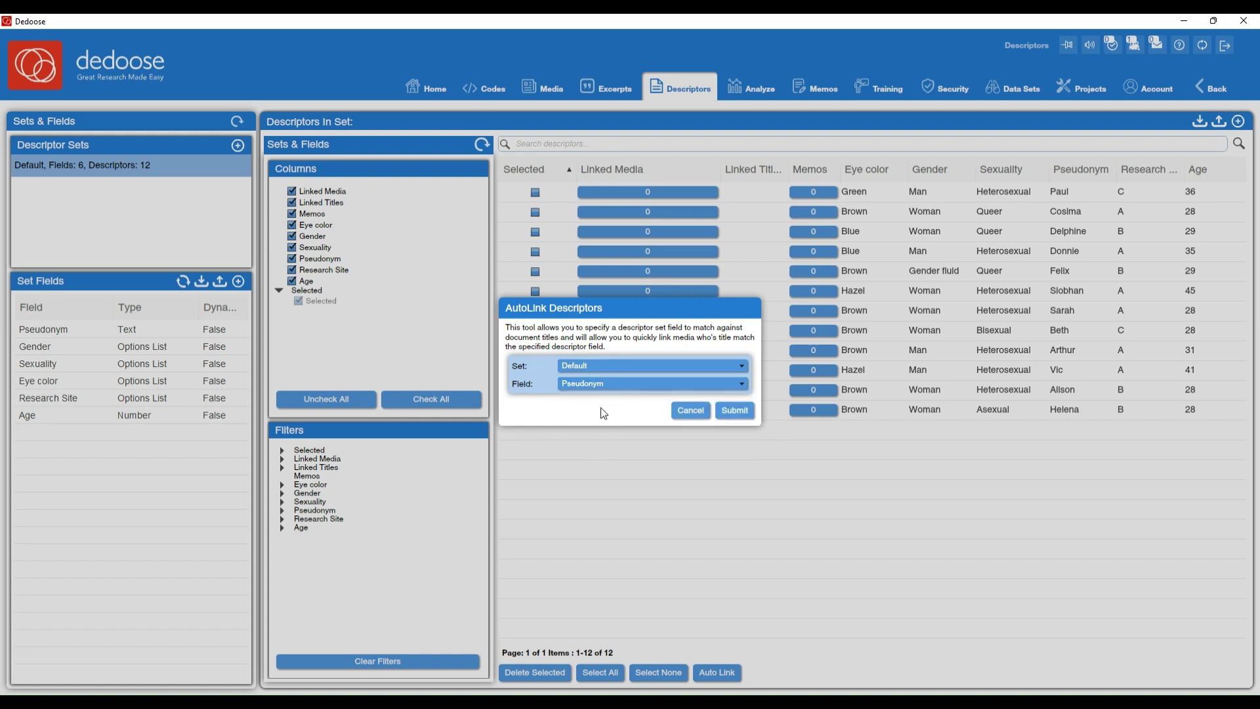
{"action": "left_click", "coordinate": [740, 415]}
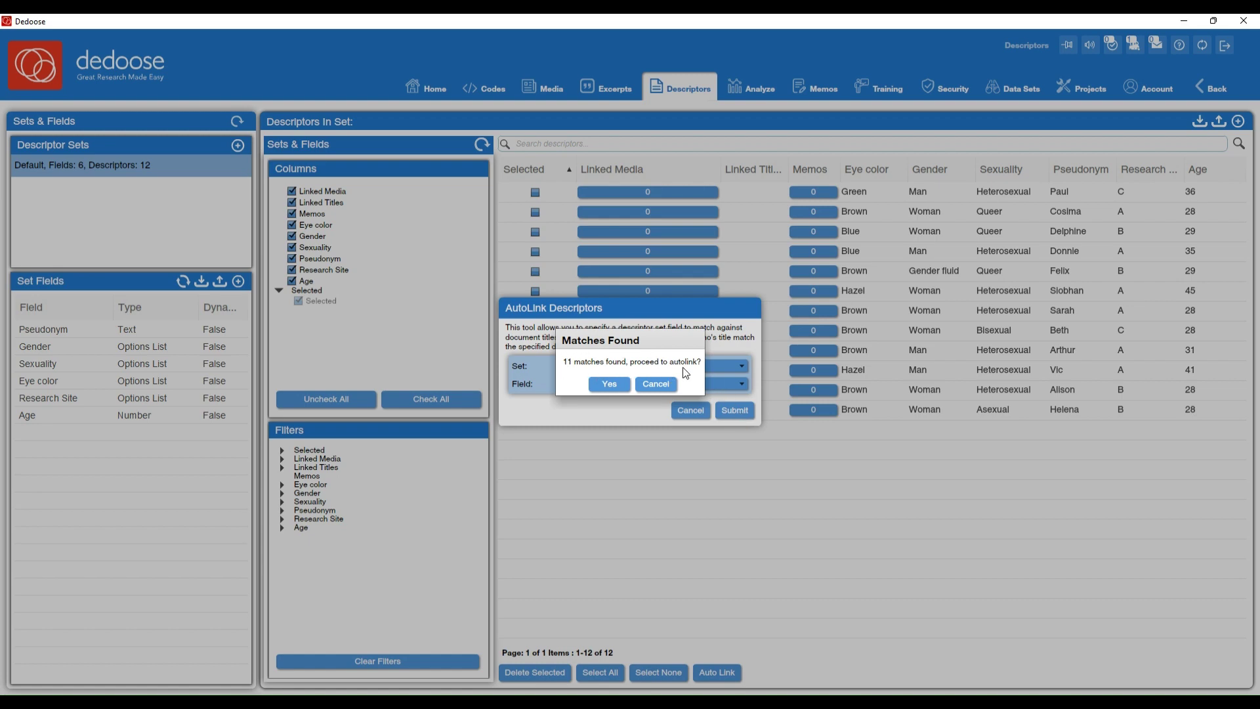
{"action": "left_click", "coordinate": [605, 385]}
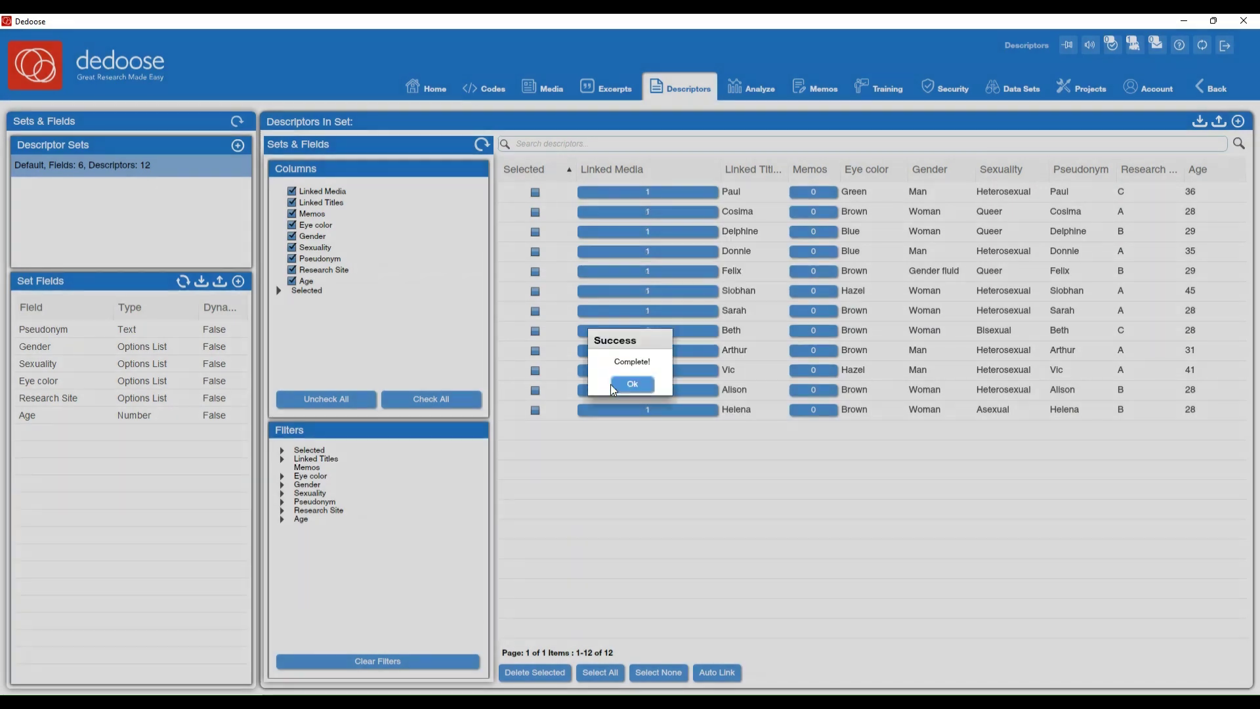
{"action": "left_click", "coordinate": [631, 385]}
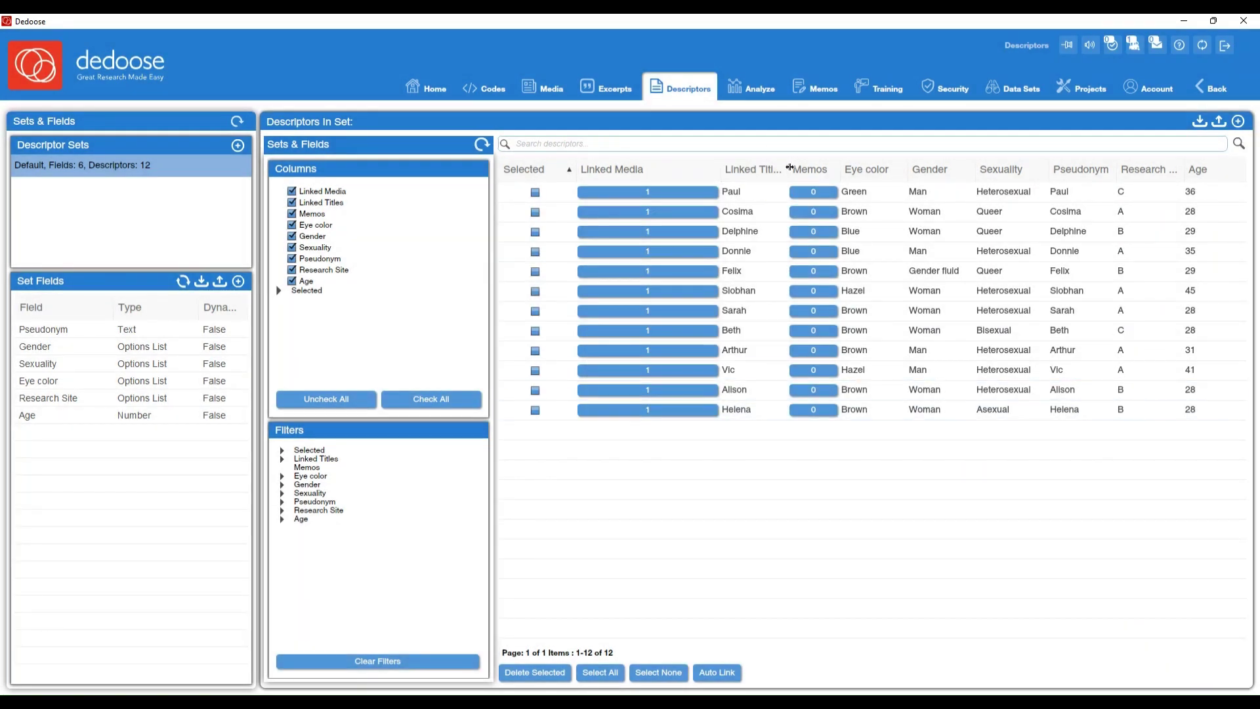
{"action": "left_click_drag", "start_coordinate": [790, 169], "coordinate": [861, 169]}
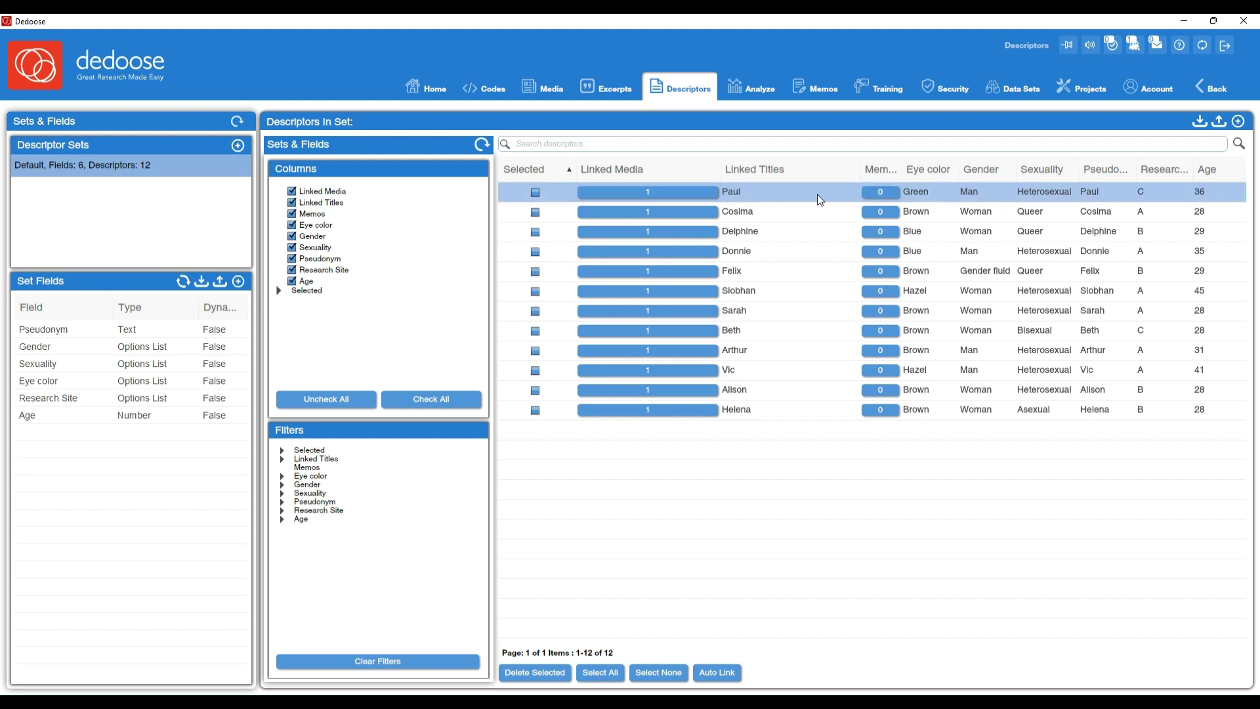
{"action": "double_click", "coordinate": [938, 199]}
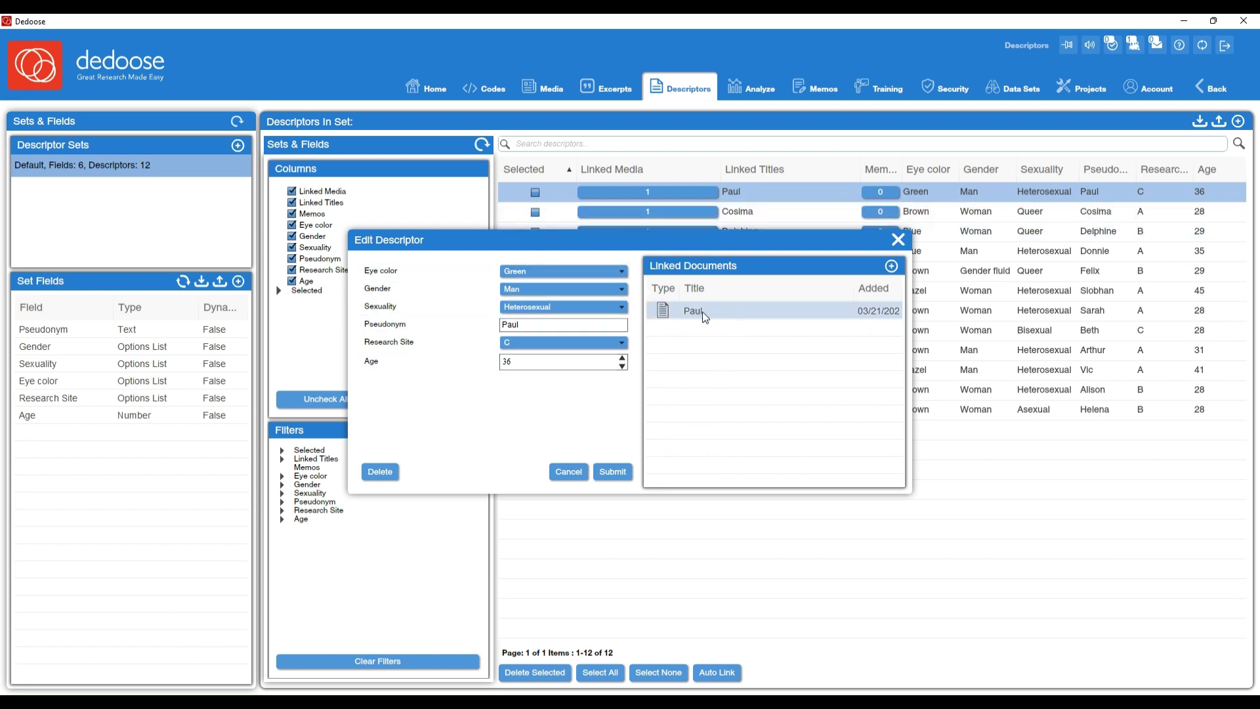
{"action": "left_click", "coordinate": [899, 240]}
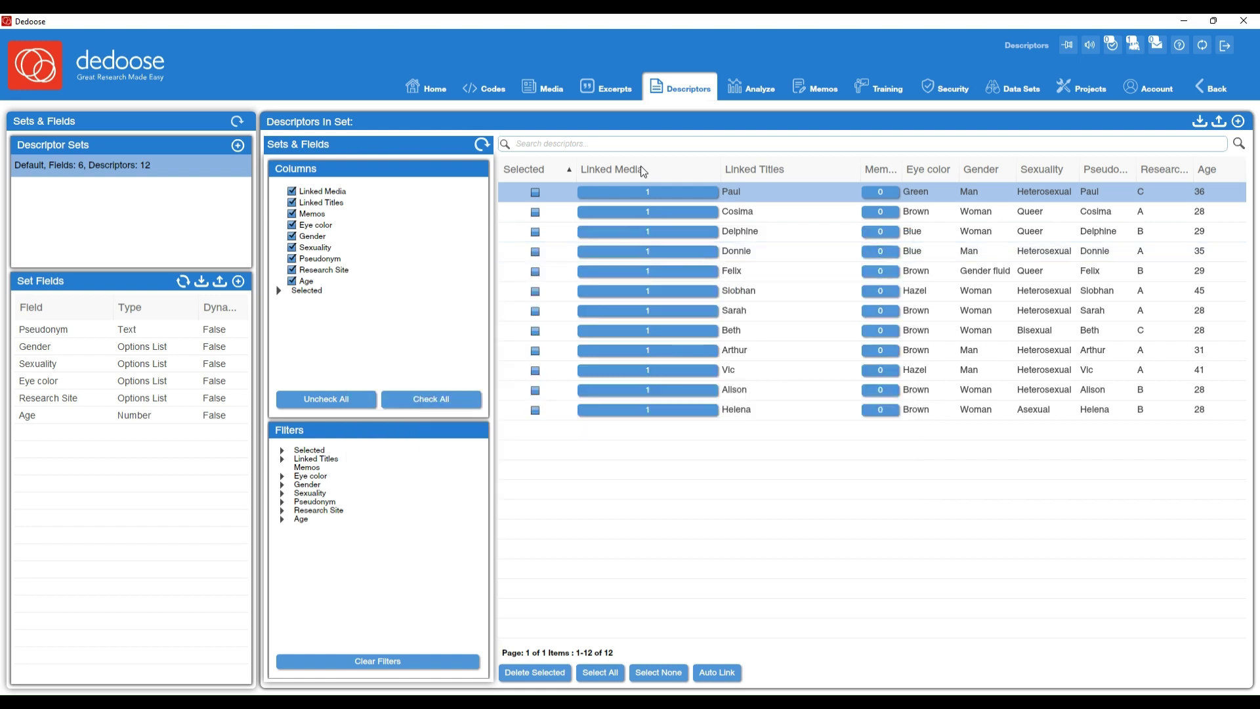
{"action": "left_click", "coordinate": [545, 92]}
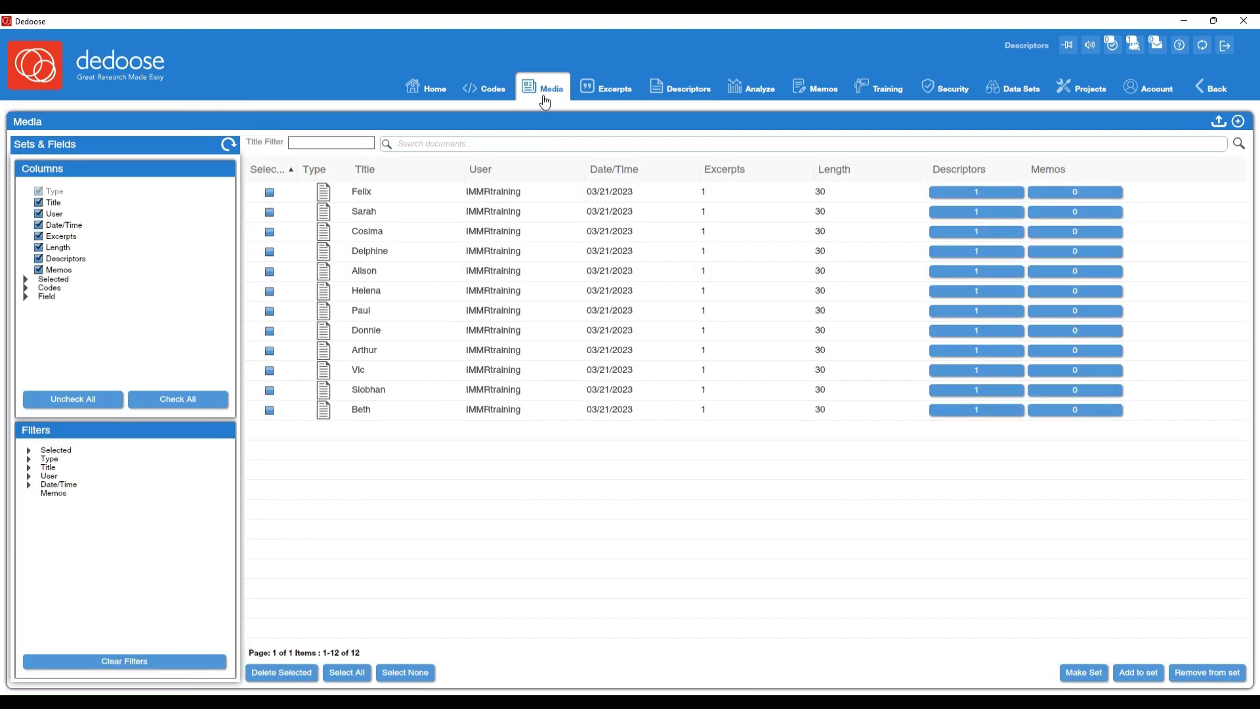
{"action": "left_click", "coordinate": [983, 192]}
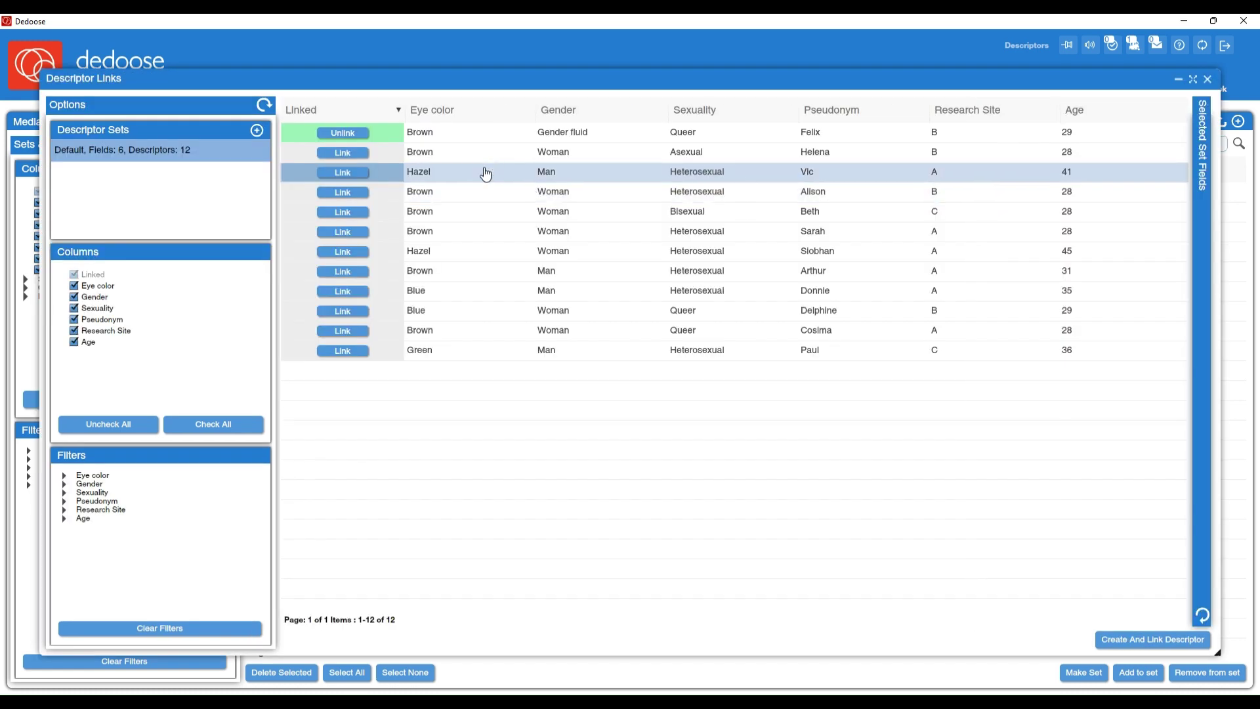
{"action": "left_click", "coordinate": [1208, 80]}
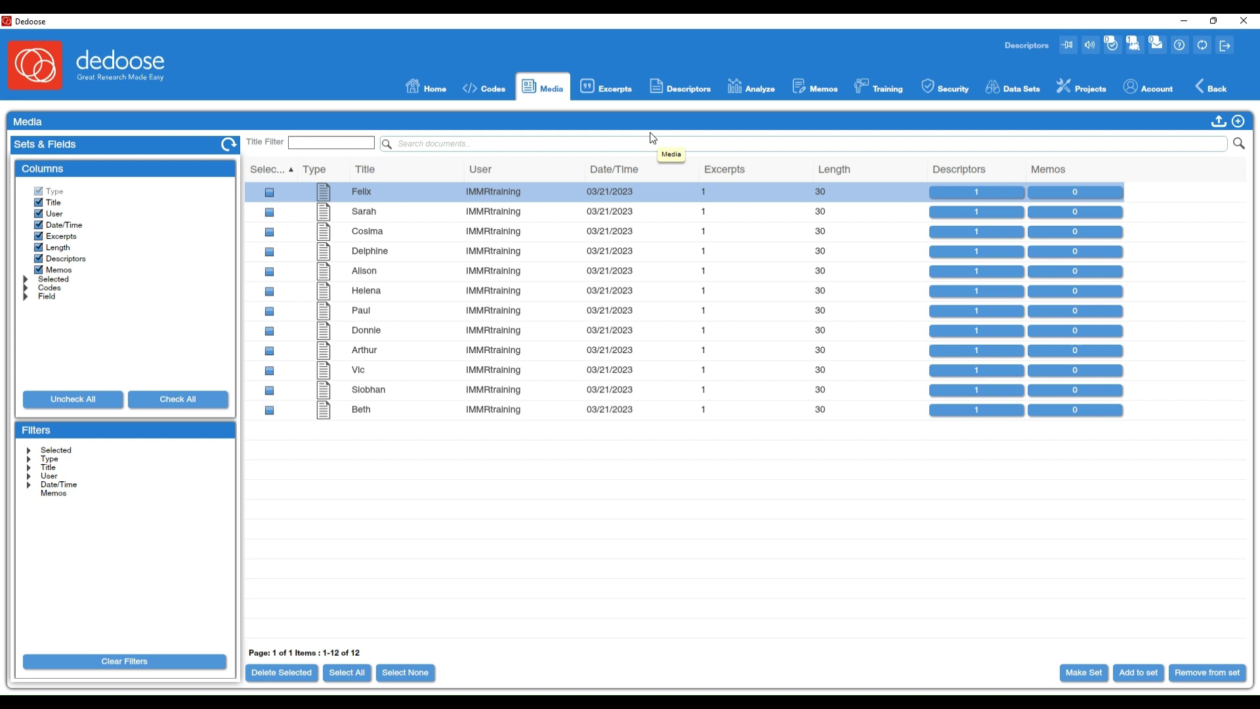
{"action": "left_click", "coordinate": [692, 100]}
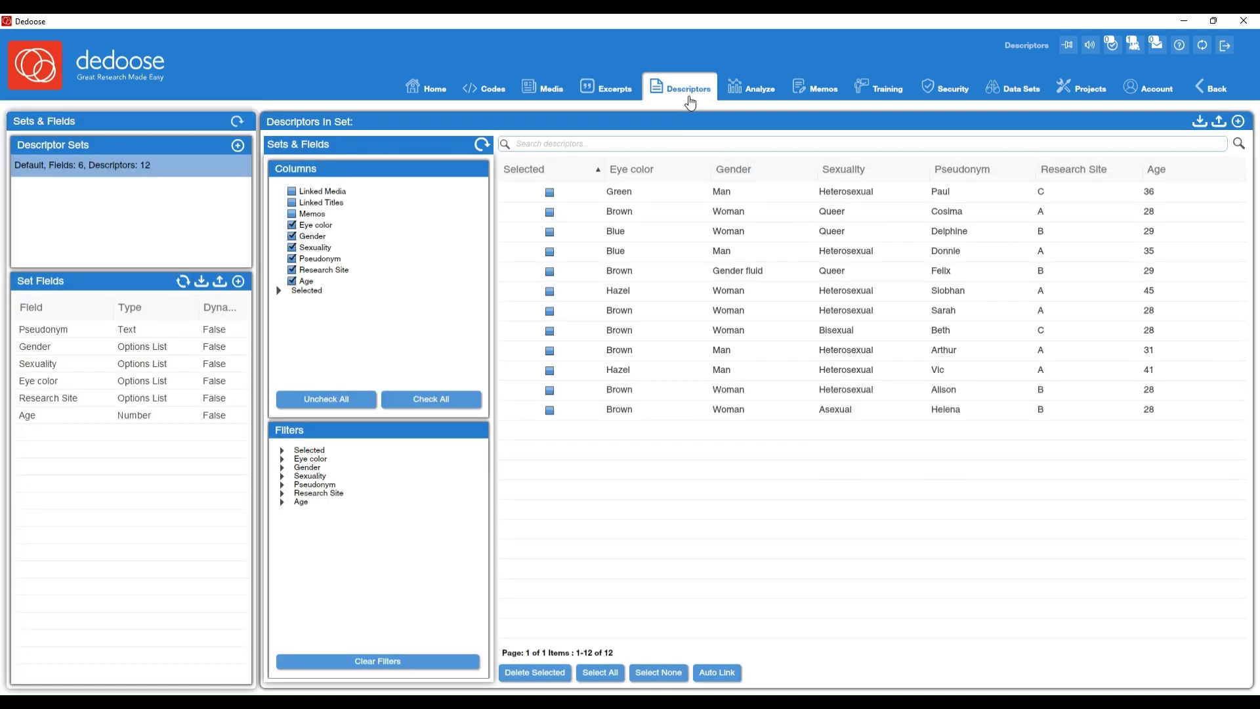